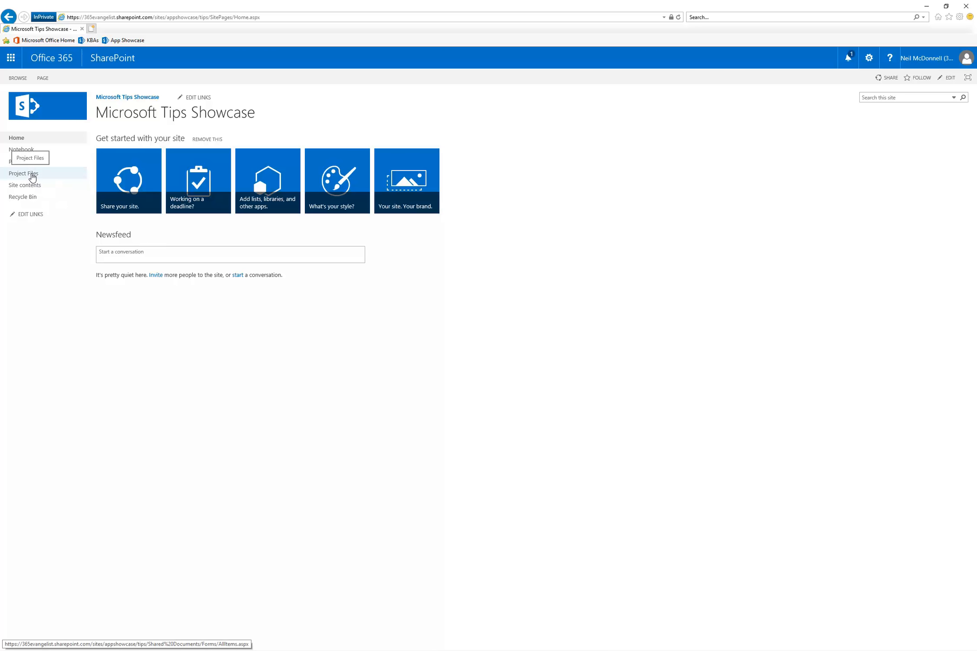
# - Open the Save as Template form from the settings of the Project Files library
pyautogui.click(31, 177)
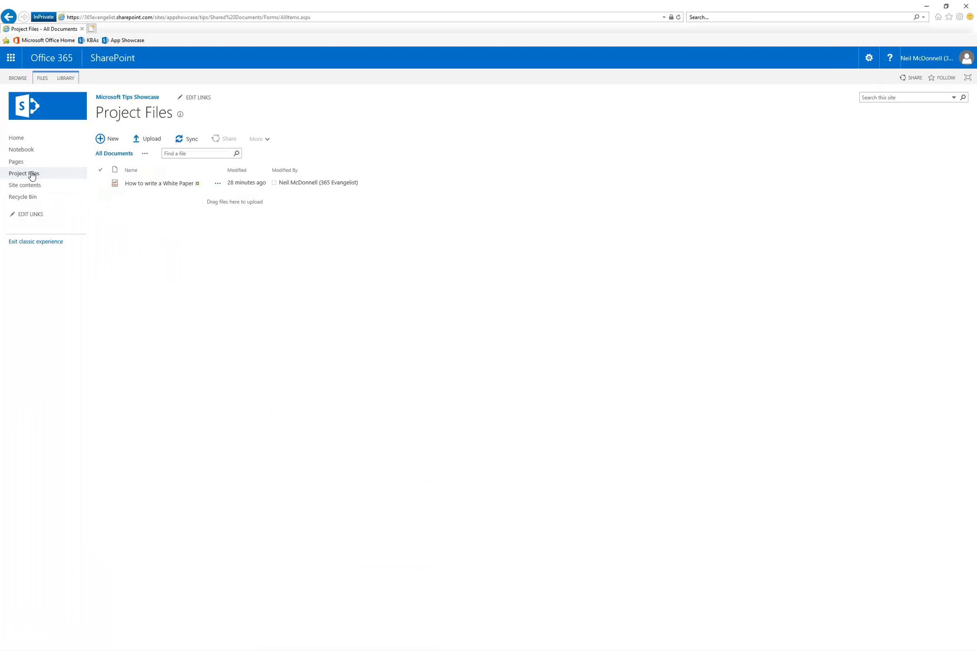
pyautogui.click(66, 78)
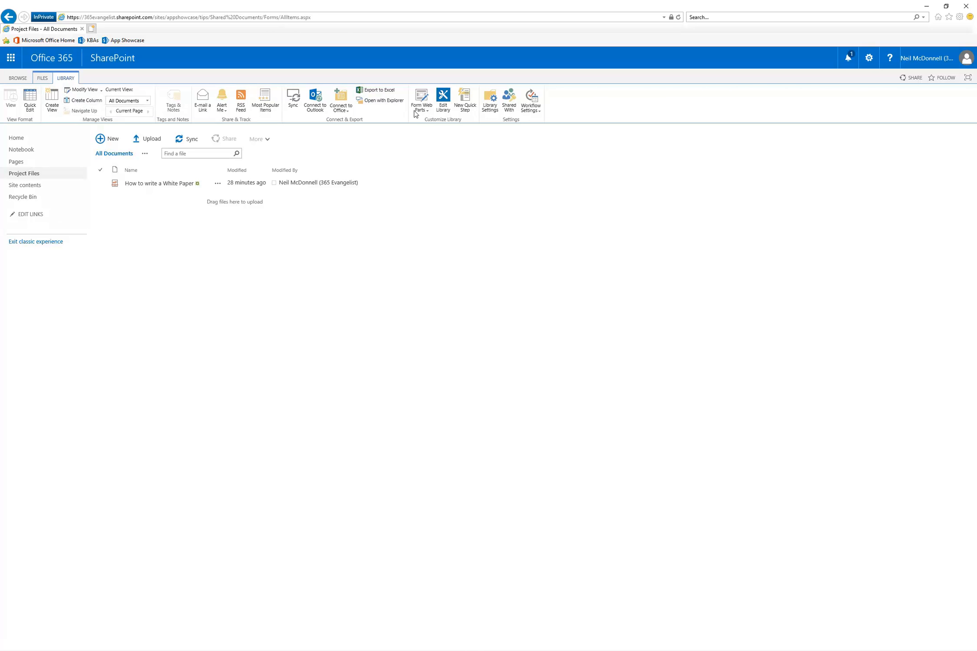
pyautogui.click(491, 104)
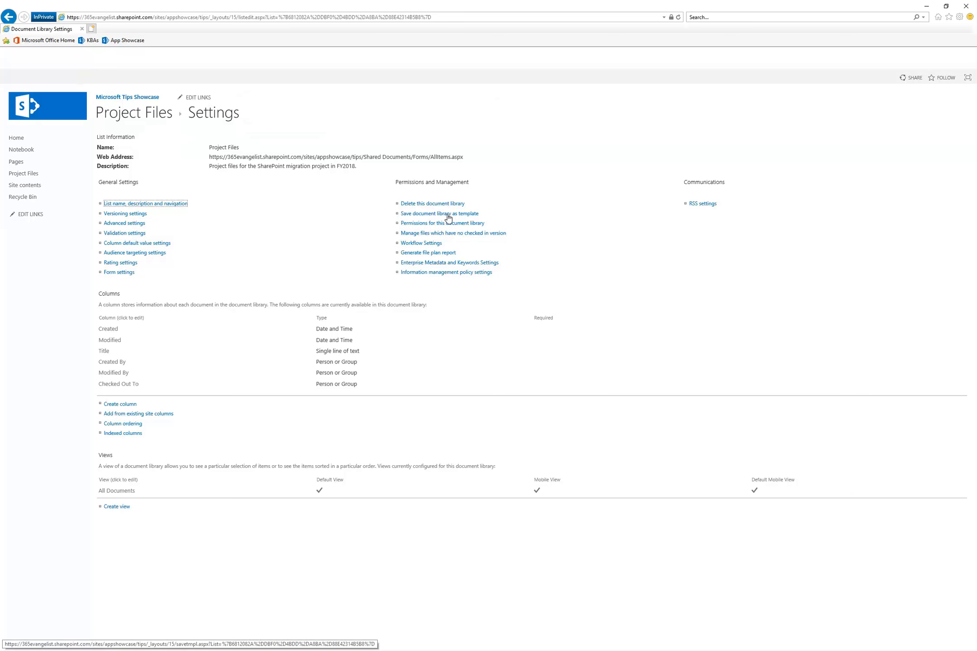
pyautogui.click(475, 214)
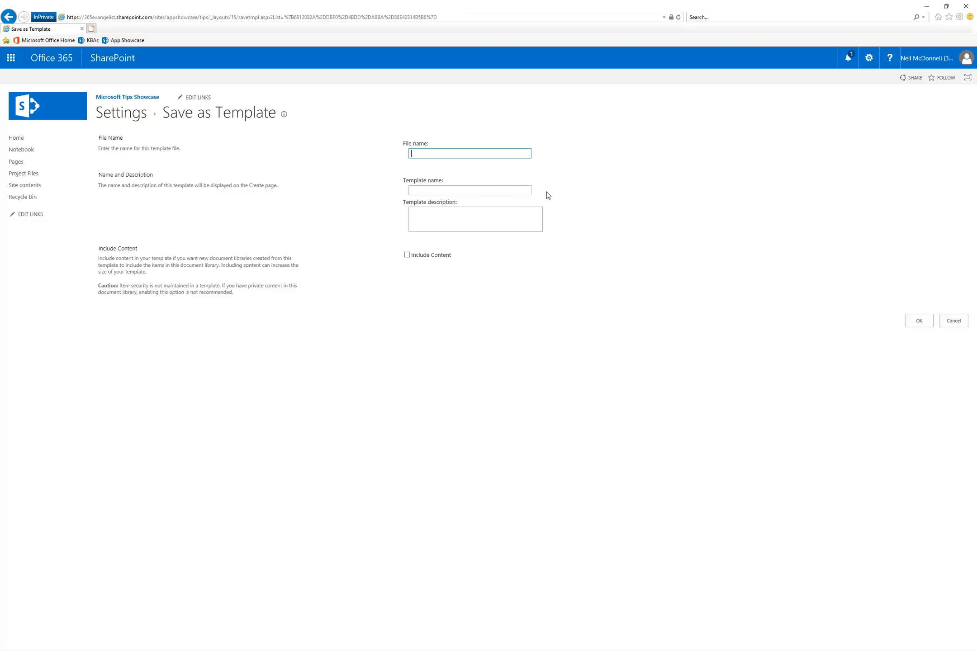
# - Enter "Project Files Template" as both the file name and the template name
pyautogui.write('P')
pyautogui.write('roject Files Template')
pyautogui.press('Tab')
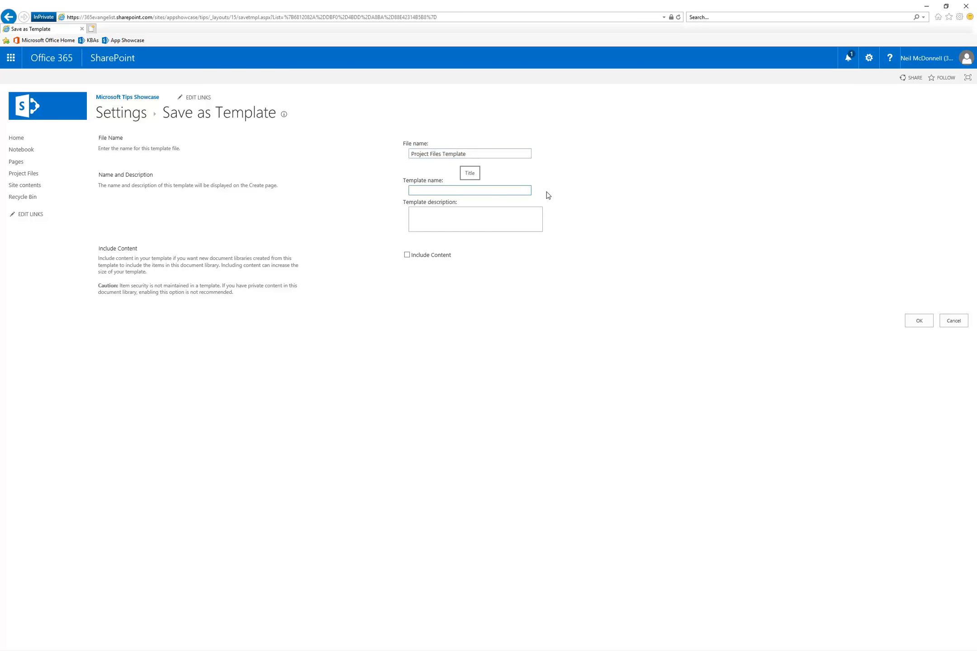
pyautogui.hotkey('shift', 'Tab')
pyautogui.hotkey('ctrl', 'c')
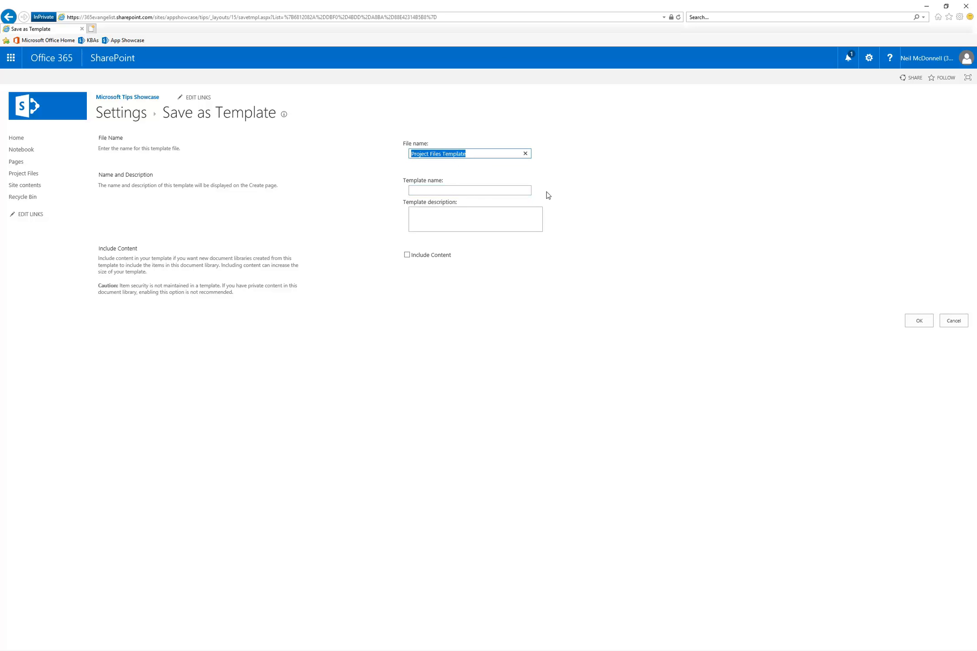
pyautogui.press('Tab')
pyautogui.hotkey('ctrl', 'v')
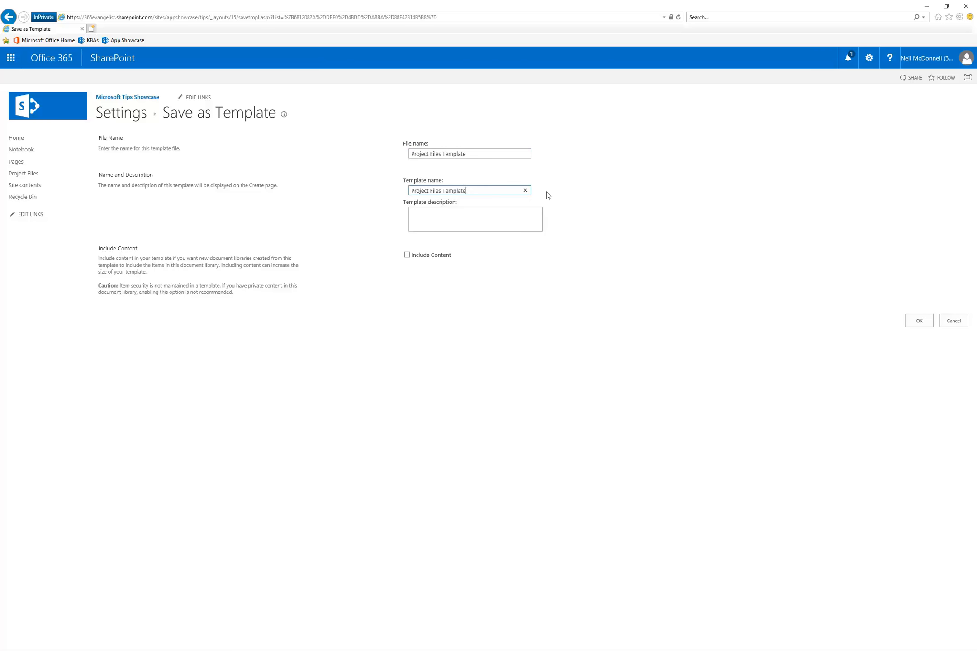
# - Remove the spaces from the template's file name so it reads "ProjectFilesTemplate"
pyautogui.hotkey('shift', 'Tab')
pyautogui.press('Home')
pyautogui.press('Right')
pyautogui.press('Right')
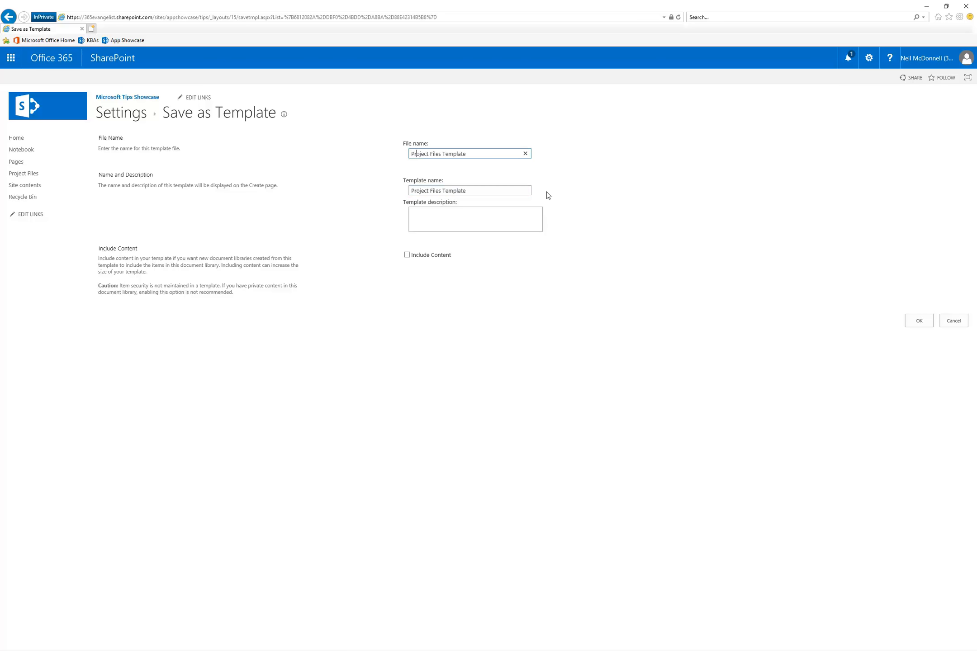
pyautogui.press('Right')
pyautogui.press('Delete')
pyautogui.press('Right')
pyautogui.press('Right')
pyautogui.press('Right')
pyautogui.press('Right')
pyautogui.press('Right')
pyautogui.press('Delete')
# - Describe the template as "This is a standard project files document library used with ABC corp." and save it without content
pyautogui.click(470, 211)
pyautogui.write('This ')
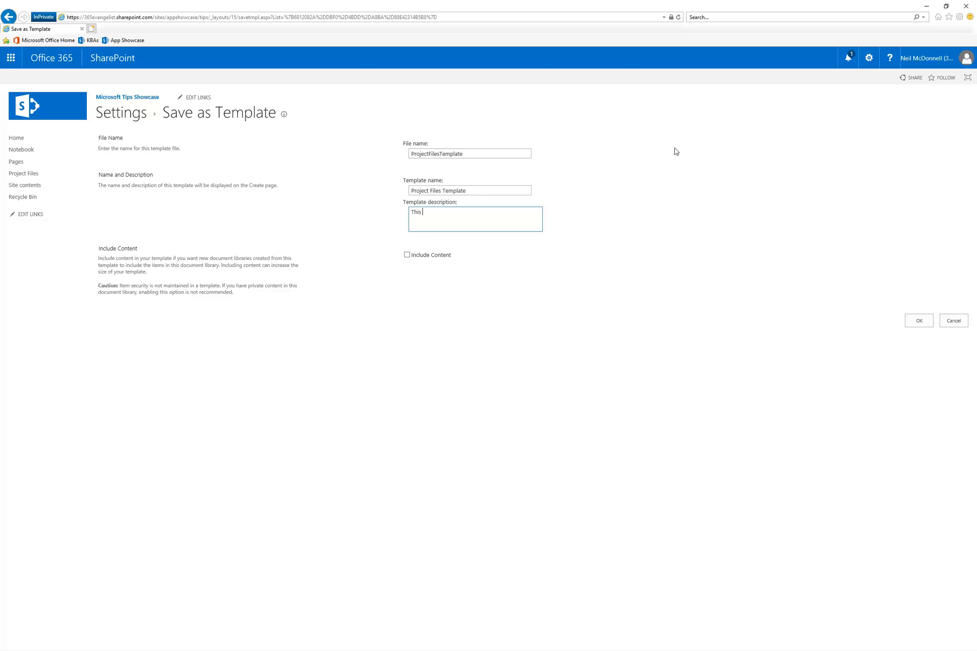
pyautogui.write('is a standard project files document library used with ABC corp.')
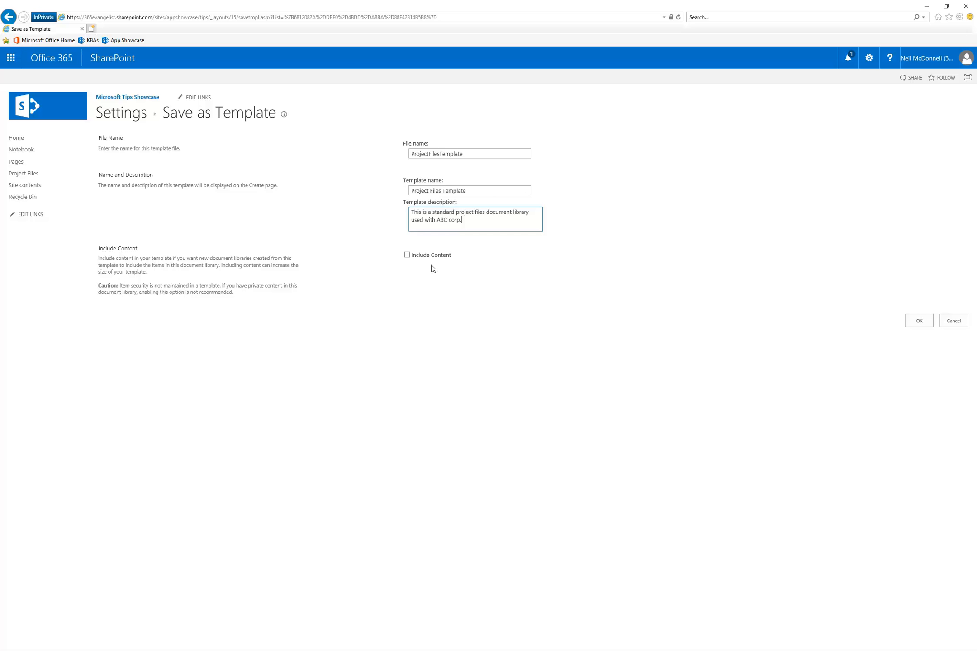
pyautogui.click(407, 256)
pyautogui.click(407, 255)
pyautogui.click(917, 321)
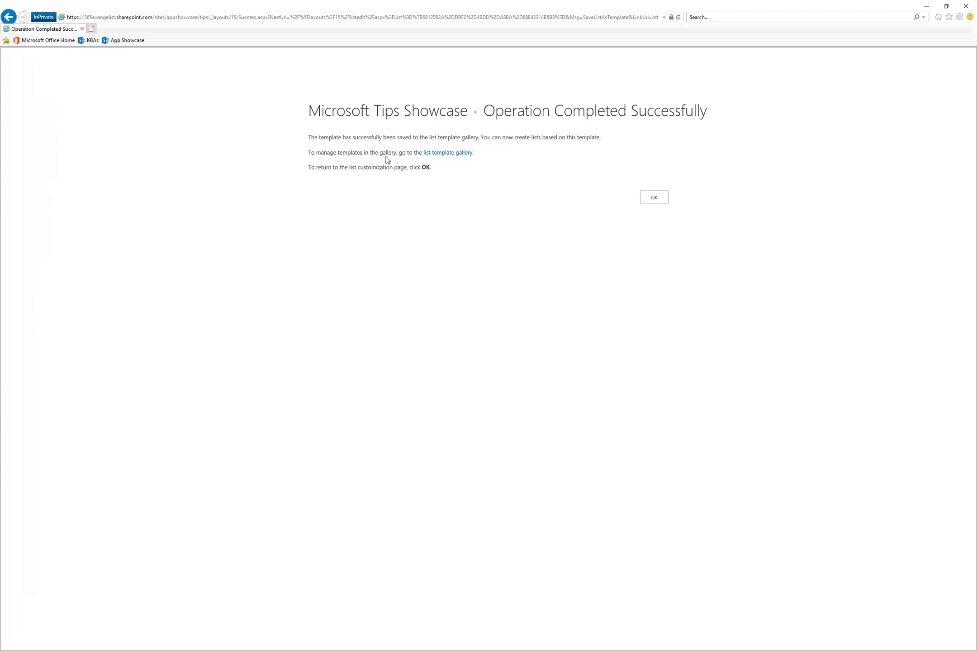
# - View the list template gallery, and find Project Files Template among the parent site's addable apps sorted by name
pyautogui.click(449, 153)
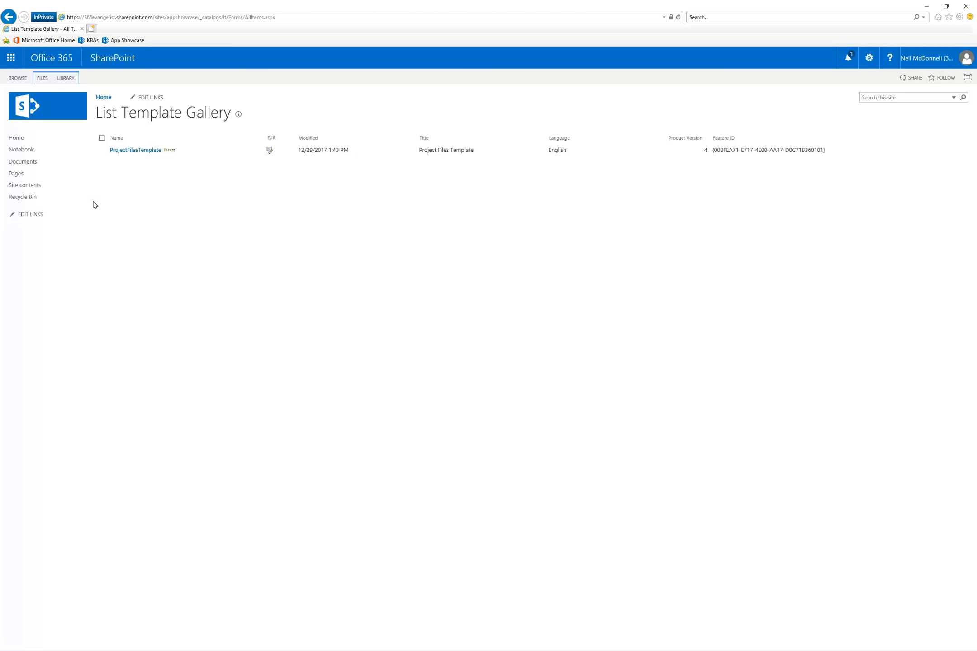
pyautogui.click(28, 187)
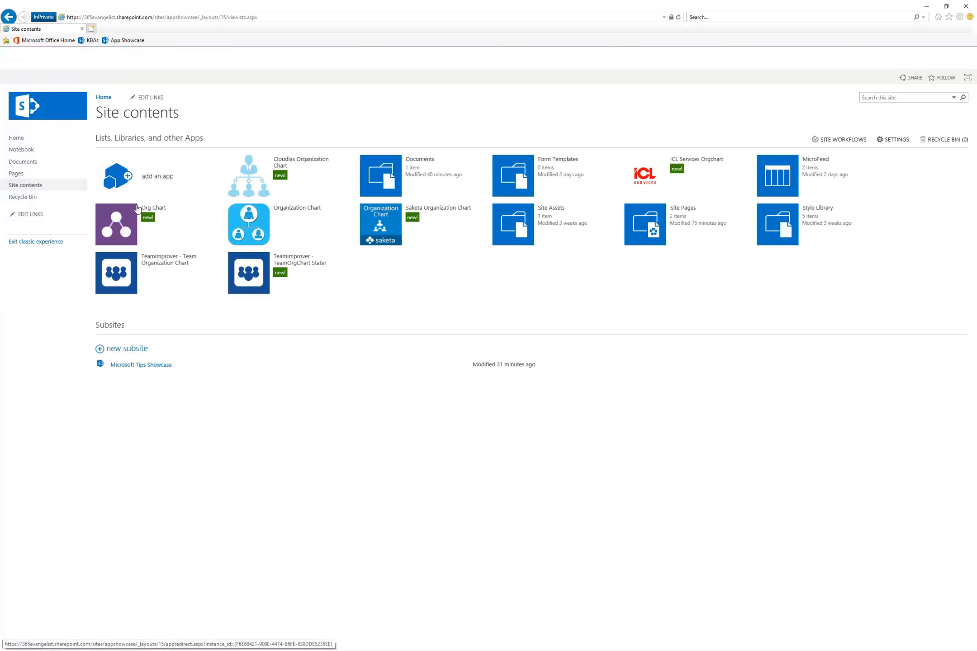
pyautogui.click(160, 181)
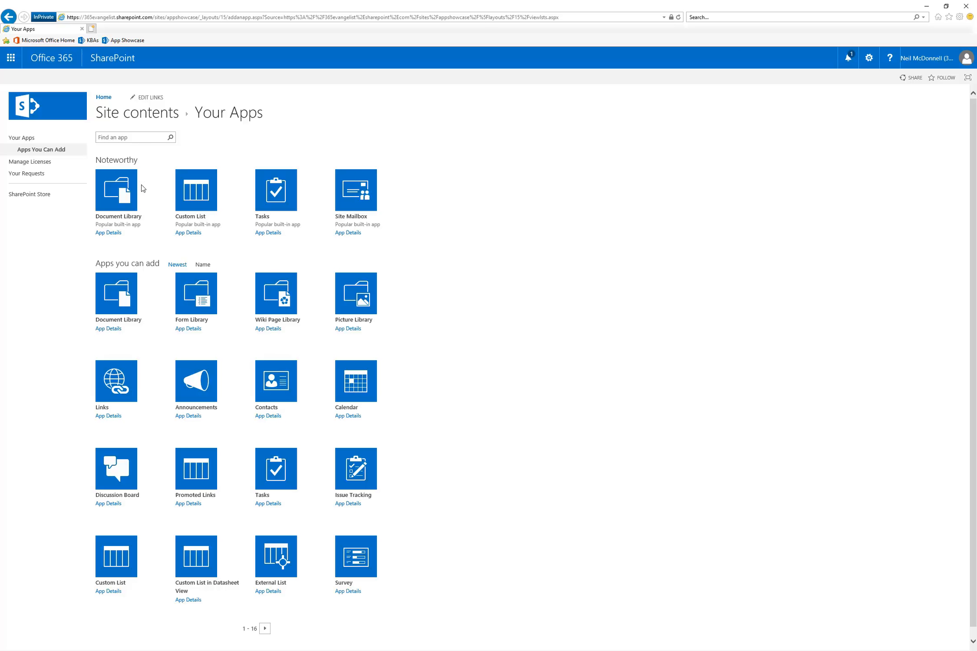
pyautogui.click(202, 265)
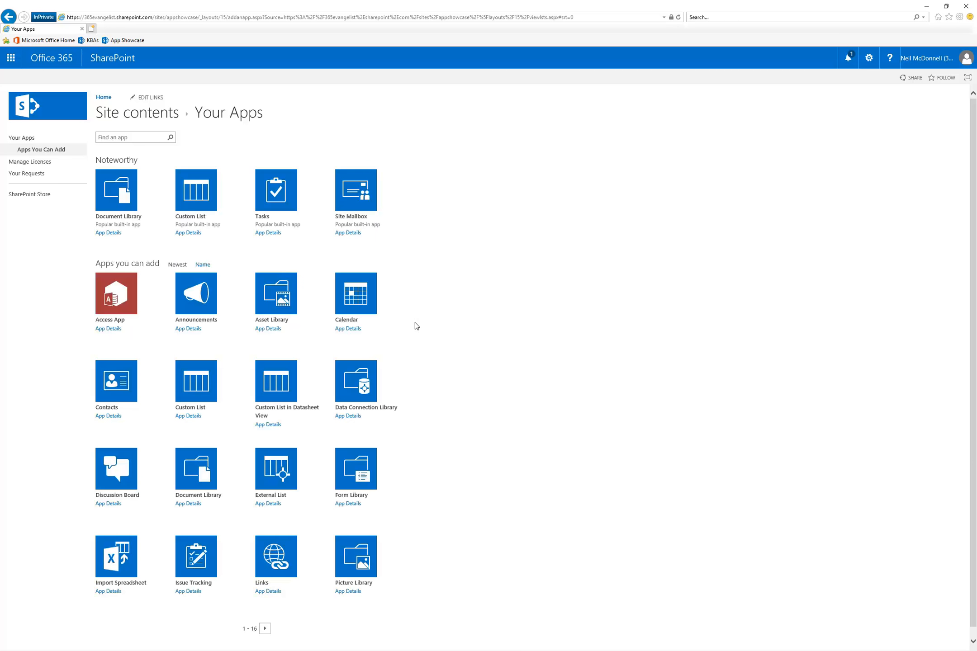
pyautogui.click(265, 629)
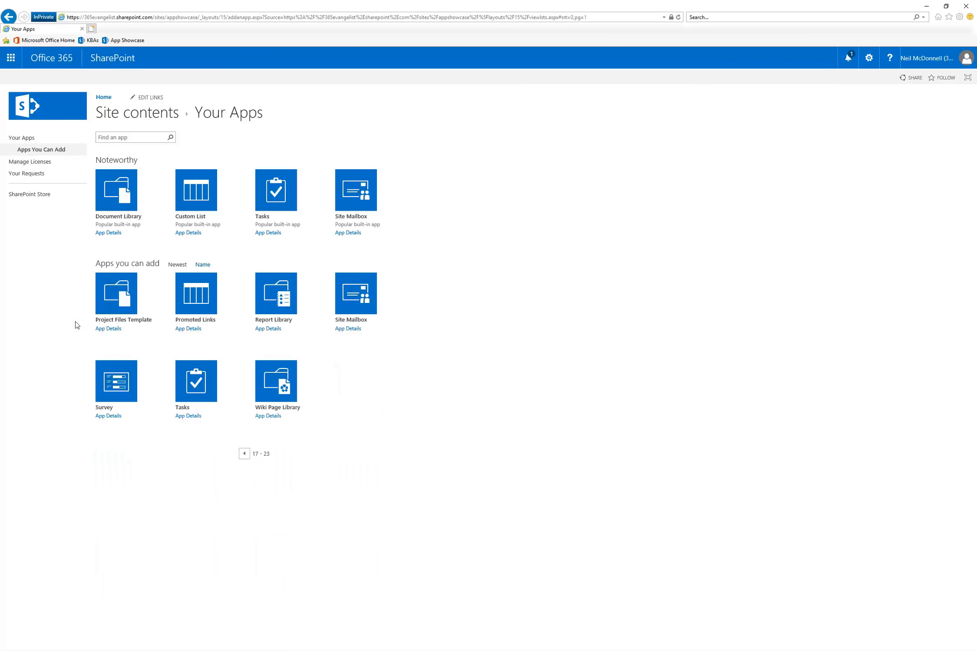
# - Create a document library named "Project2" from the Project Files Template app
pyautogui.click(112, 300)
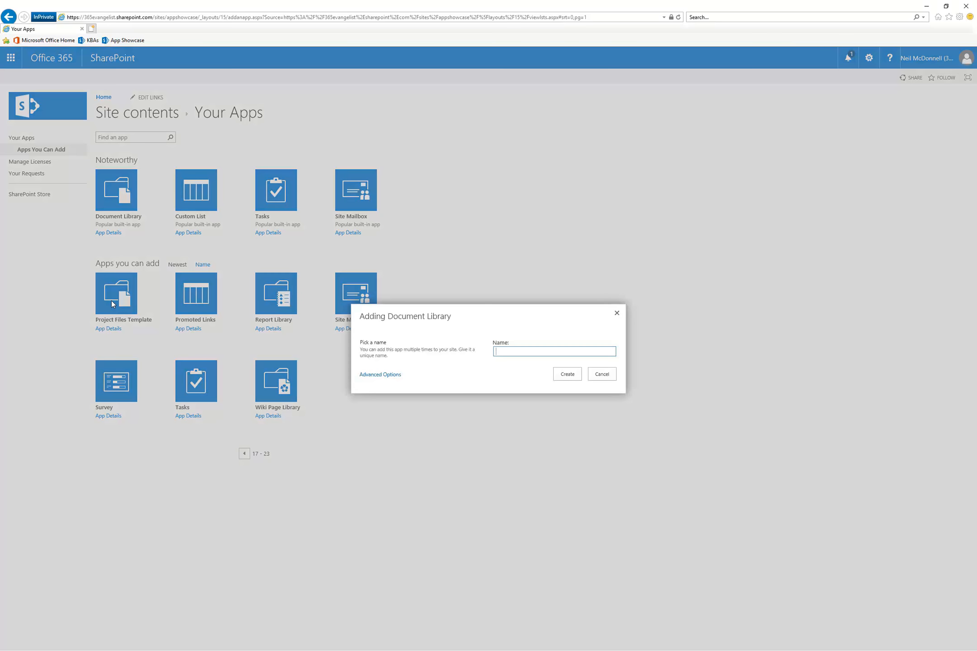
pyautogui.write('Neil')
pyautogui.press('BackSpace')
pyautogui.press('BackSpace')
pyautogui.press('BackSpace')
pyautogui.write('Project2')
pyautogui.click(565, 376)
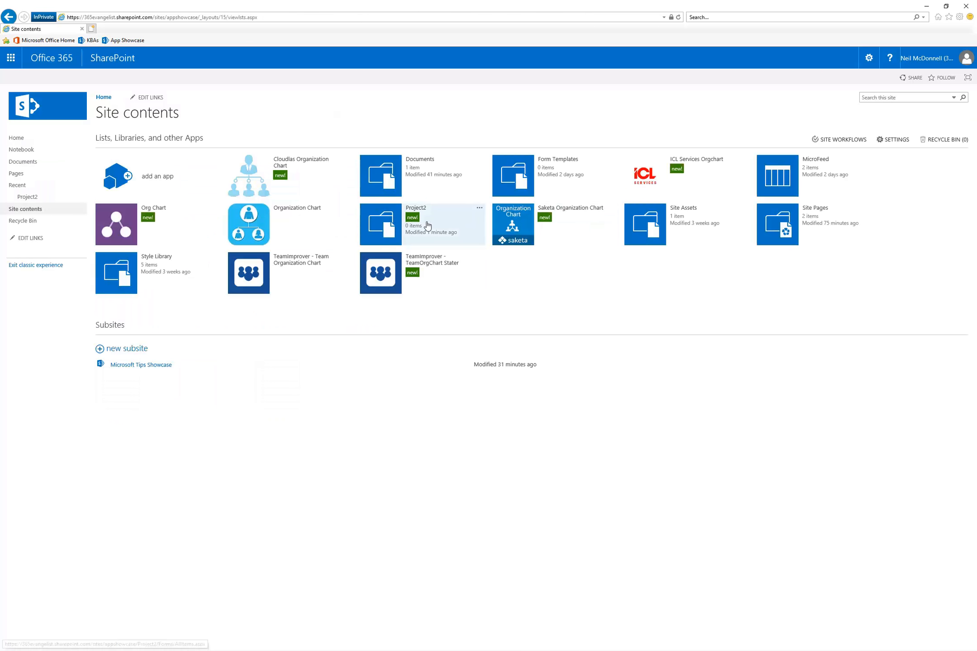
# - View the new Project2 library and return to the Microsoft Tips Showcase subsite
pyautogui.click(406, 225)
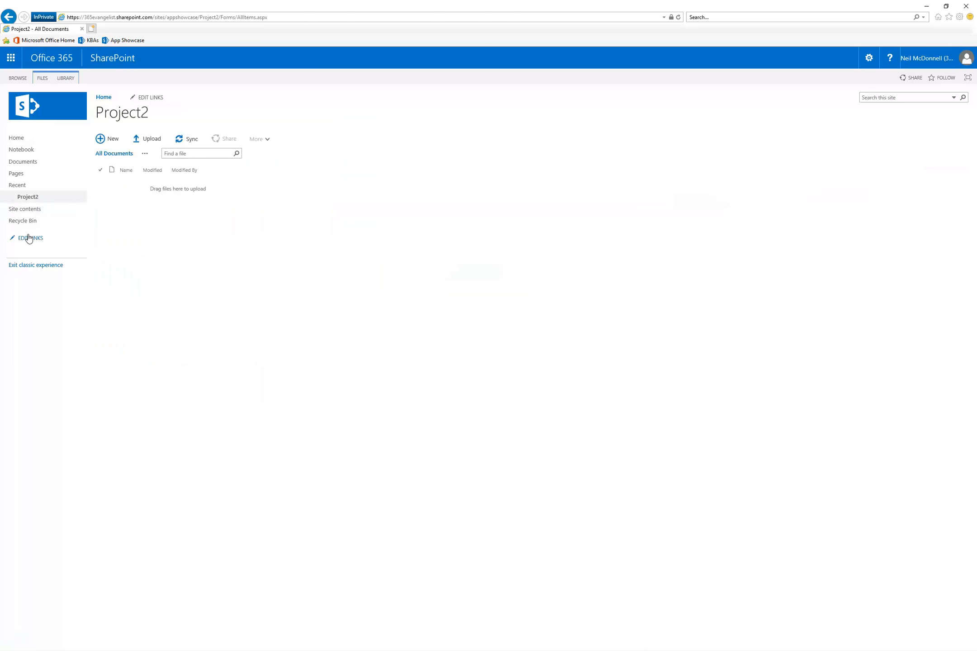
pyautogui.click(28, 210)
pyautogui.click(136, 364)
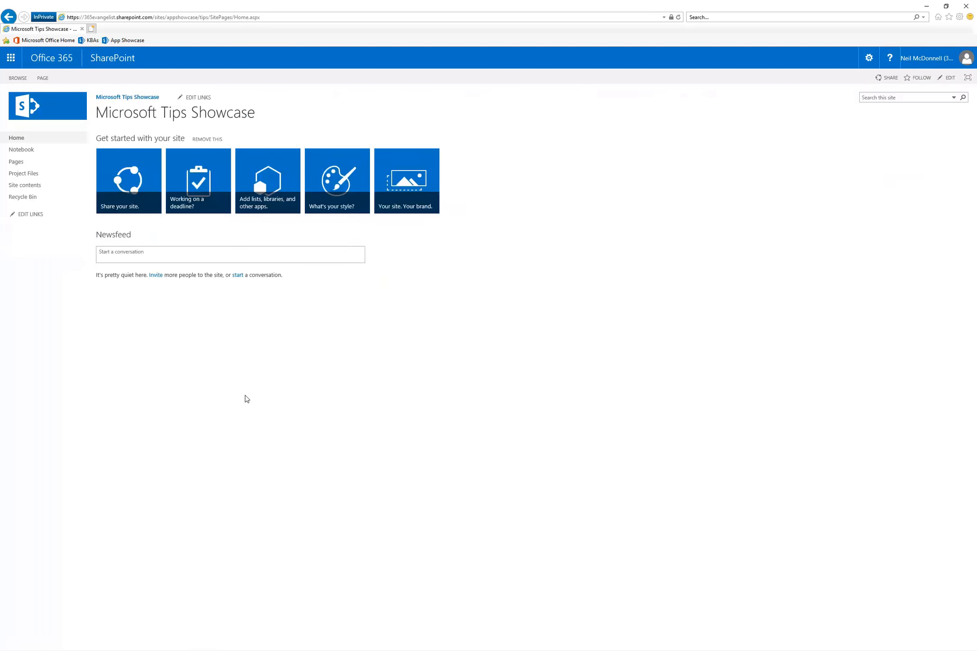